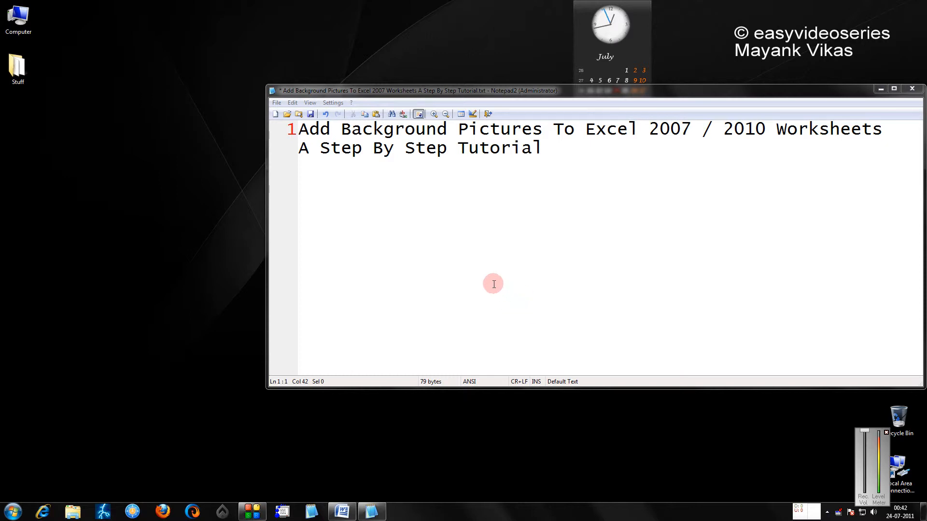
Step: Save the Notepad2 tutorial note and launch Excel 2007 from the Start menu
{"action": "key", "text": "ctrl+s"}
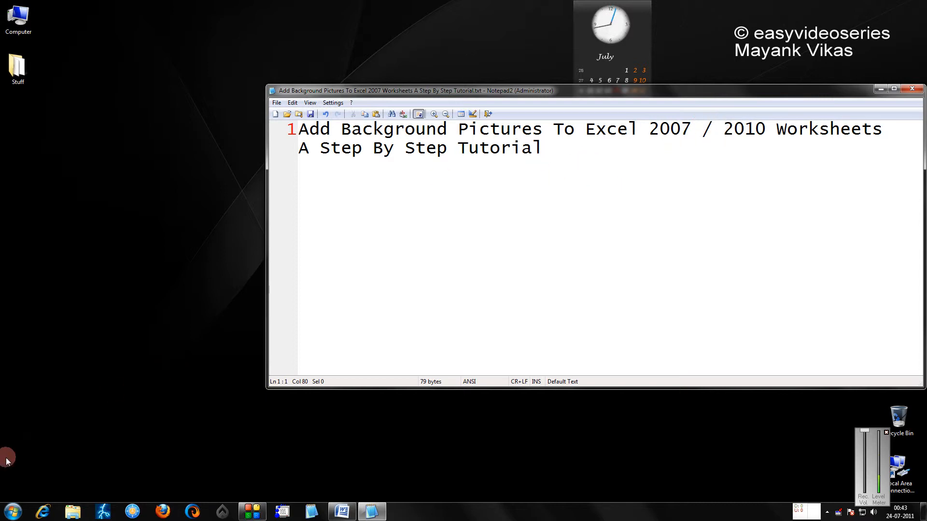
{"action": "left_click", "coordinate": [12, 513]}
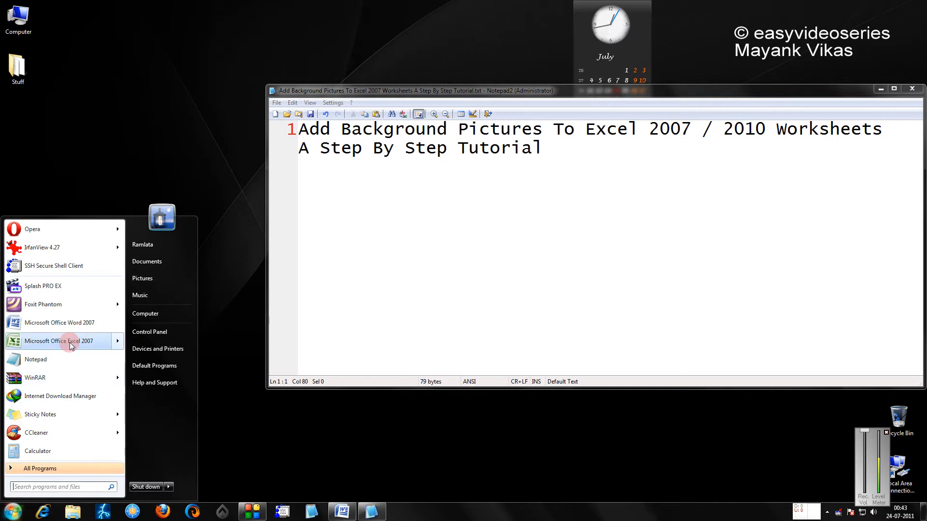
{"action": "mouse_move", "coordinate": [118, 259]}
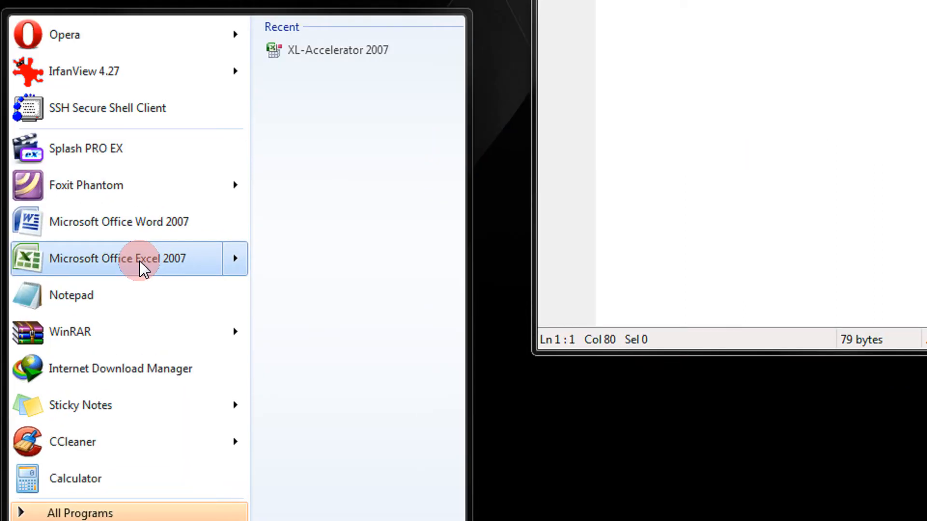
{"action": "left_click", "coordinate": [140, 262]}
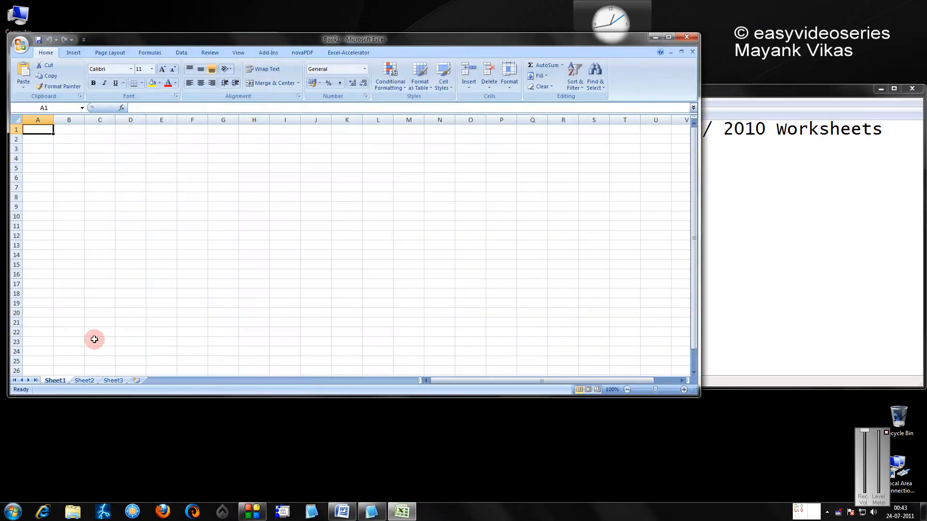
Step: Enter 10 in C3 and 52 in C4, then AutoSum them to 62 in C5
{"action": "left_click", "coordinate": [98, 148]}
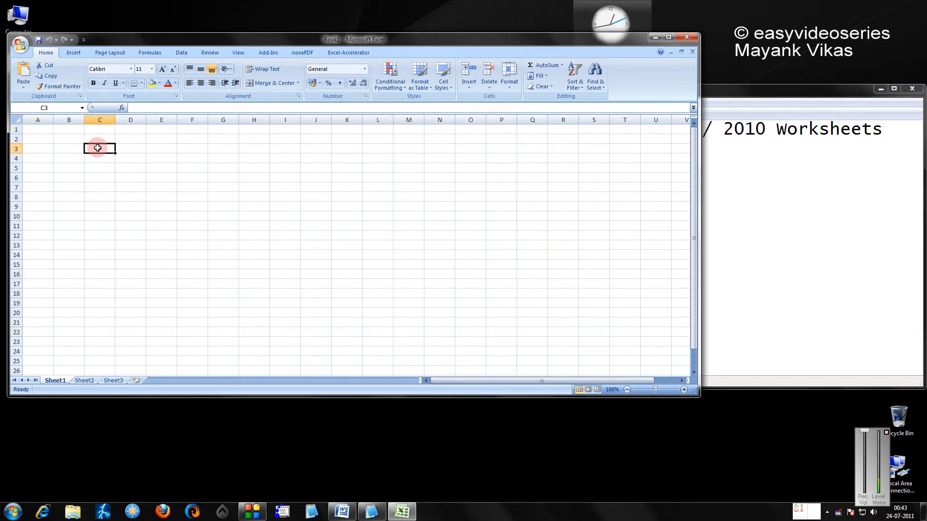
{"action": "type", "text": "10"}
{"action": "key", "text": "Return"}
{"action": "type", "text": "52"}
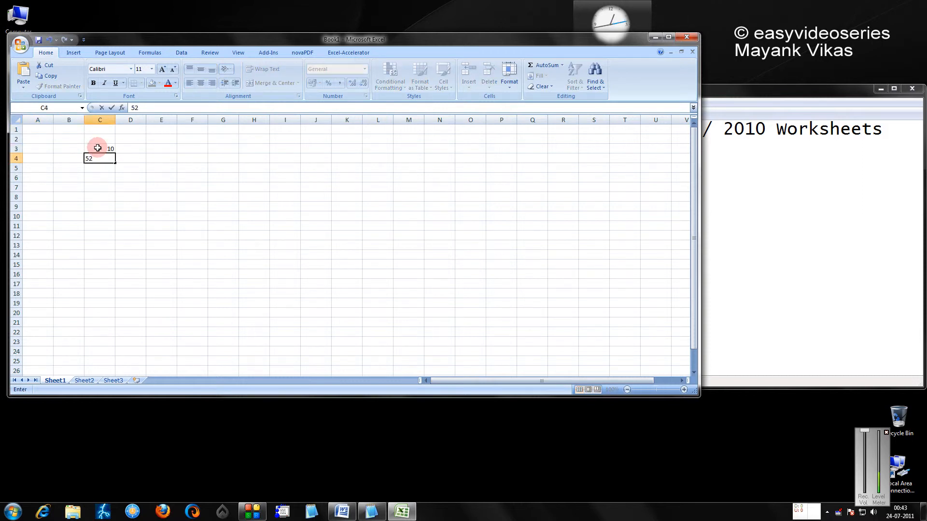
{"action": "key", "text": "Return"}
{"action": "left_click_drag", "start_coordinate": [97, 149], "coordinate": [99, 158]}
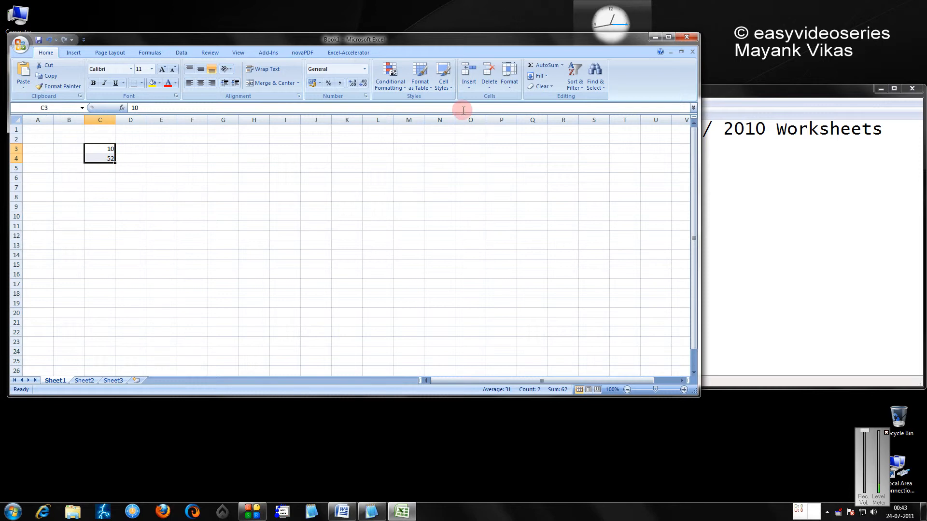
{"action": "left_click", "coordinate": [548, 69]}
{"action": "left_click", "coordinate": [253, 158]}
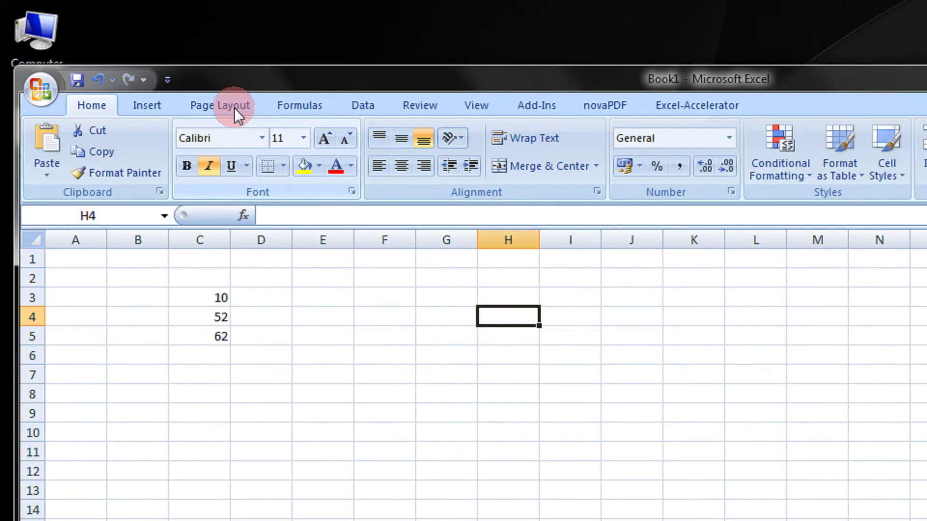
{"action": "left_click", "coordinate": [113, 53]}
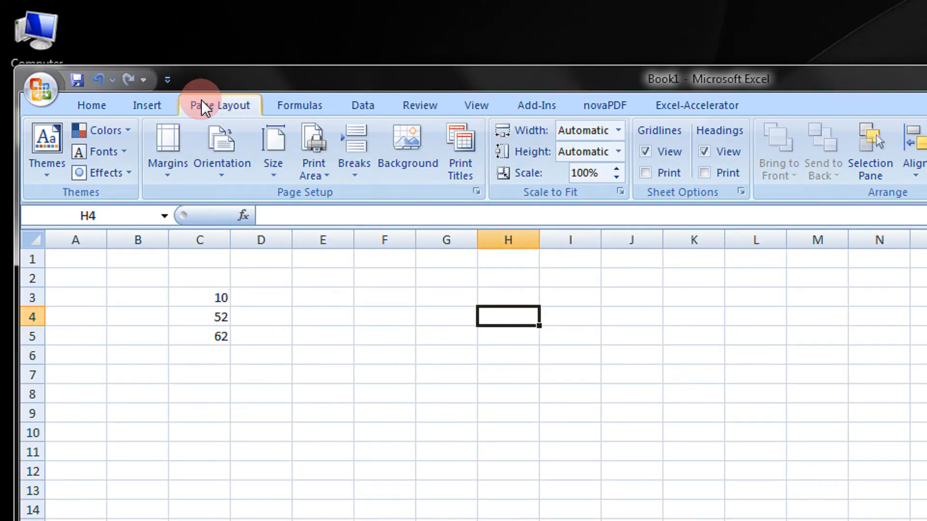
Step: Apply the Hydrangeas photo from Sample Pictures as the sheet background
{"action": "left_click", "coordinate": [398, 155]}
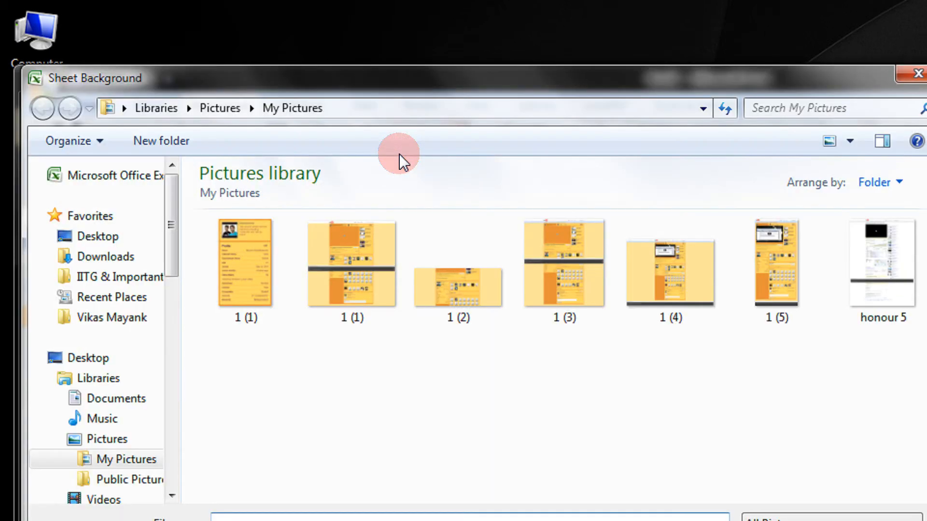
{"action": "left_click", "coordinate": [122, 459]}
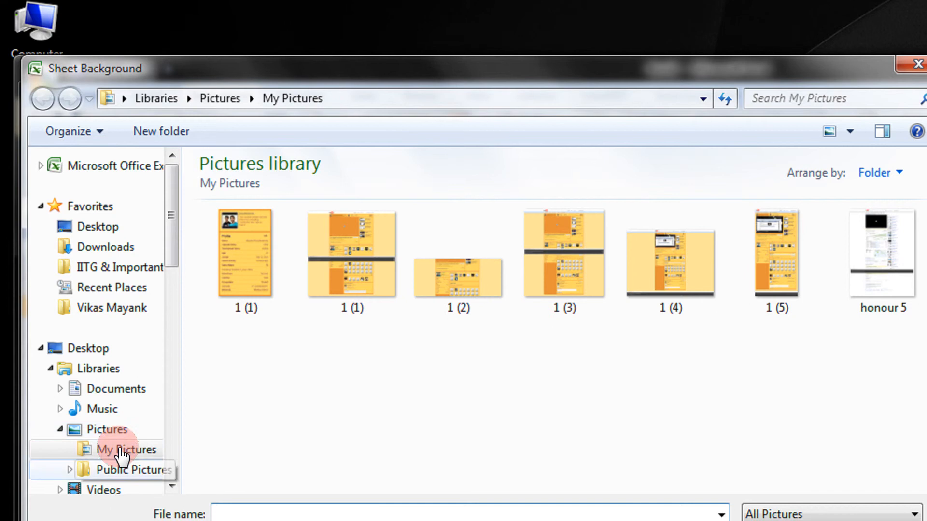
{"action": "left_click", "coordinate": [106, 429]}
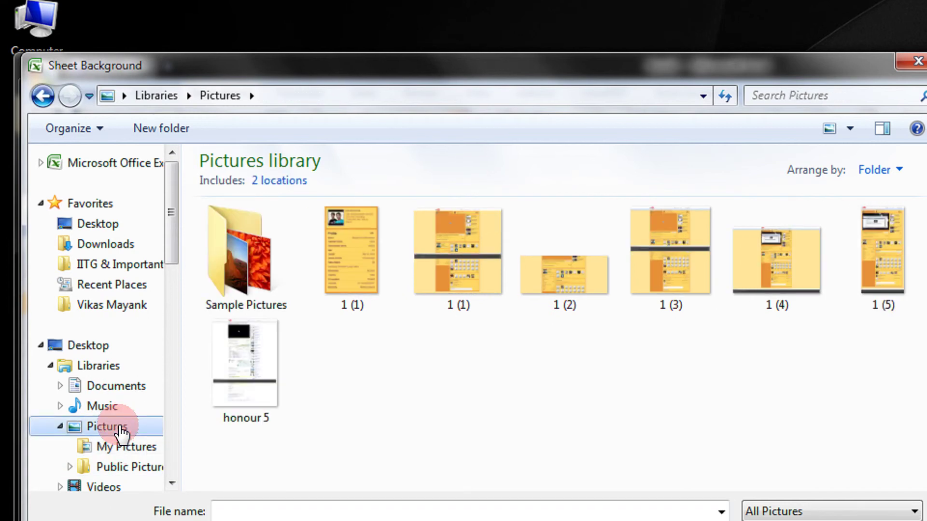
{"action": "double_click", "coordinate": [255, 274]}
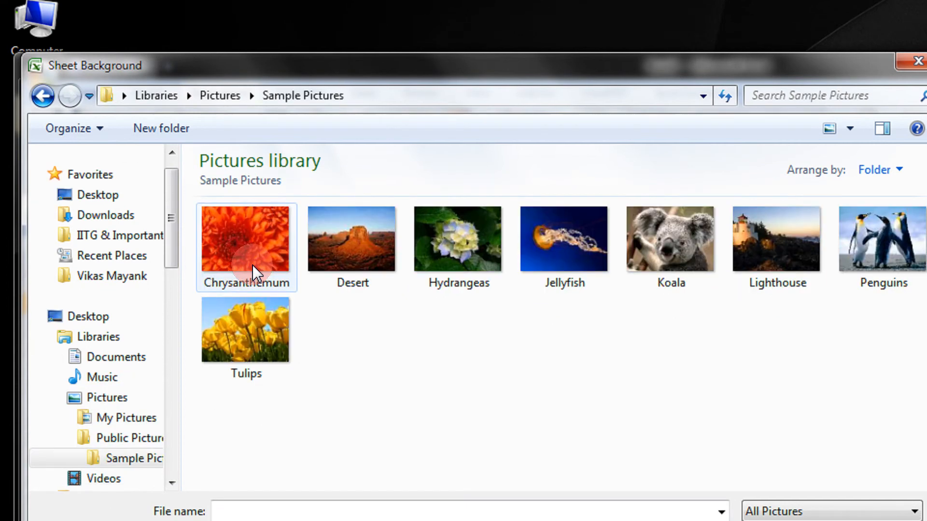
{"action": "double_click", "coordinate": [467, 240]}
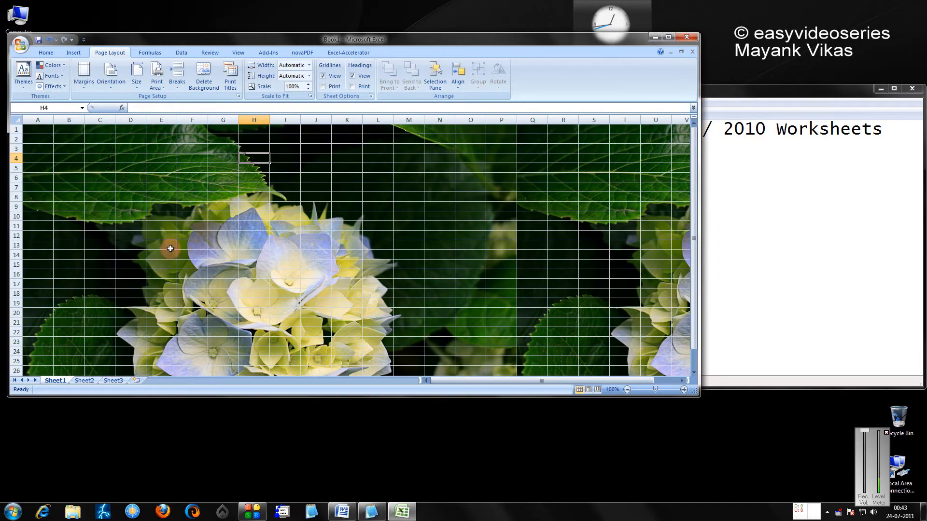
{"action": "scroll", "coordinate": [221, 236], "scroll_direction": "down", "scroll_amount": 2}
{"action": "scroll", "coordinate": [221, 236], "scroll_direction": "down", "scroll_amount": 4}
{"action": "scroll", "coordinate": [222, 235], "scroll_direction": "down", "scroll_amount": 4}
{"action": "scroll", "coordinate": [220, 235], "scroll_direction": "down", "scroll_amount": 3}
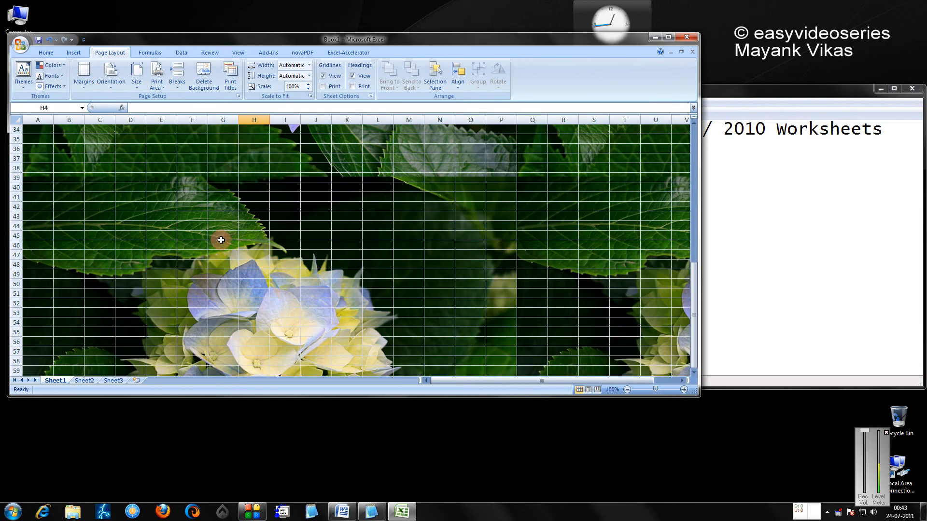
{"action": "scroll", "coordinate": [221, 236], "scroll_direction": "down", "scroll_amount": 3}
{"action": "scroll", "coordinate": [221, 240], "scroll_direction": "down", "scroll_amount": 4}
{"action": "scroll", "coordinate": [221, 240], "scroll_direction": "down", "scroll_amount": 4}
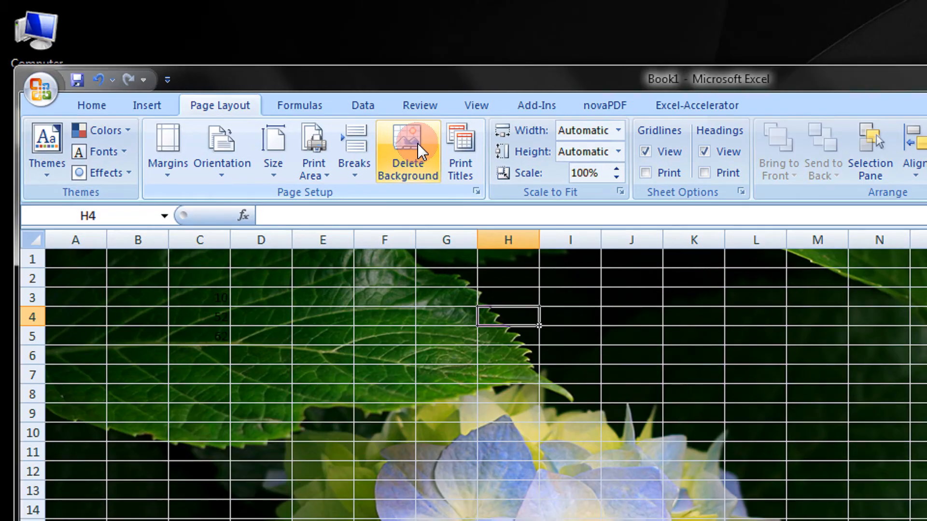
Step: Delete the Hydrangeas sheet background and reopen the background picture chooser
{"action": "left_click", "coordinate": [417, 143]}
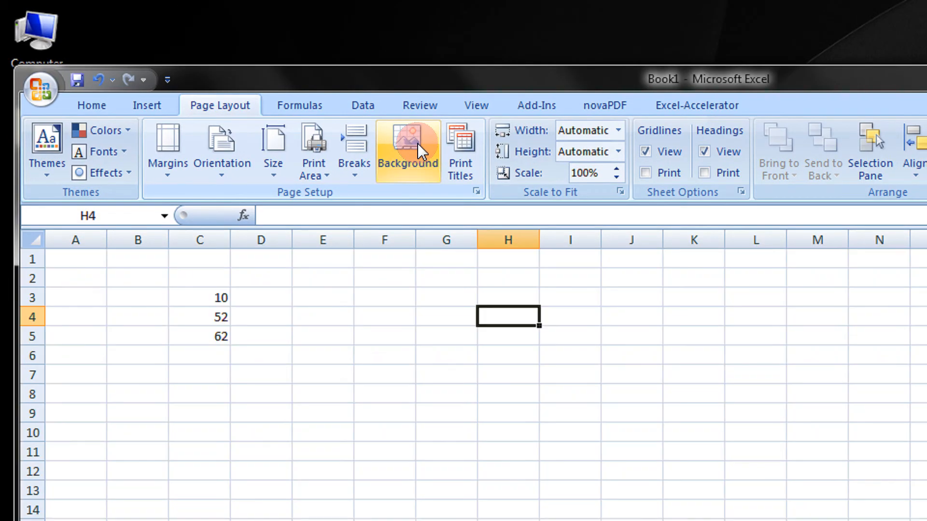
{"action": "left_click", "coordinate": [418, 144]}
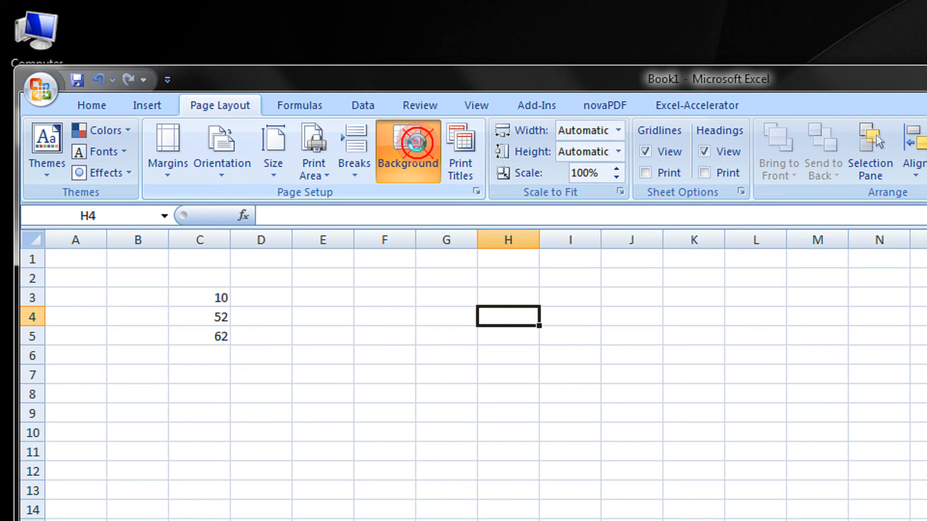
Step: Apply the Chrysanthemum photo from Sample Pictures as the sheet background
{"action": "left_click", "coordinate": [251, 274]}
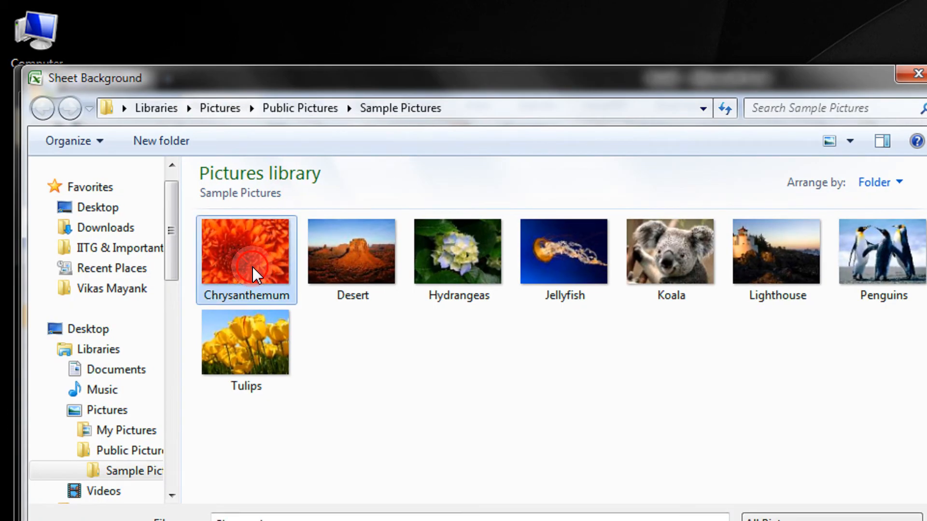
{"action": "double_click", "coordinate": [252, 273]}
{"action": "scroll", "coordinate": [297, 366], "scroll_direction": "down", "scroll_amount": 4}
{"action": "scroll", "coordinate": [324, 387], "scroll_direction": "down", "scroll_amount": 5}
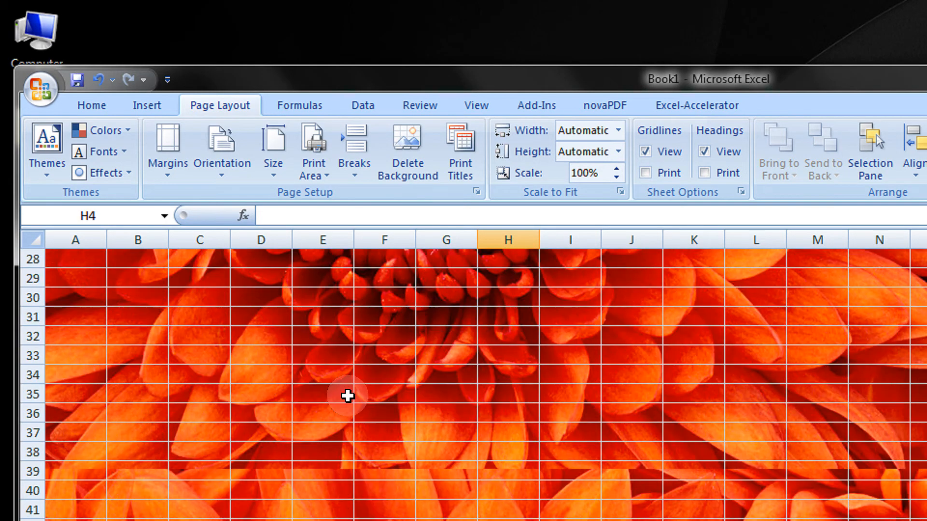
{"action": "scroll", "coordinate": [340, 391], "scroll_direction": "down", "scroll_amount": 3}
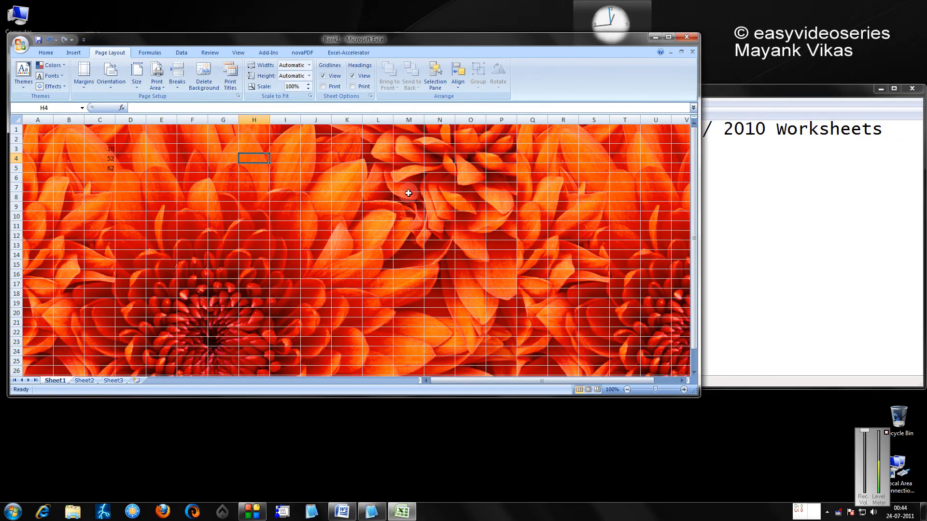